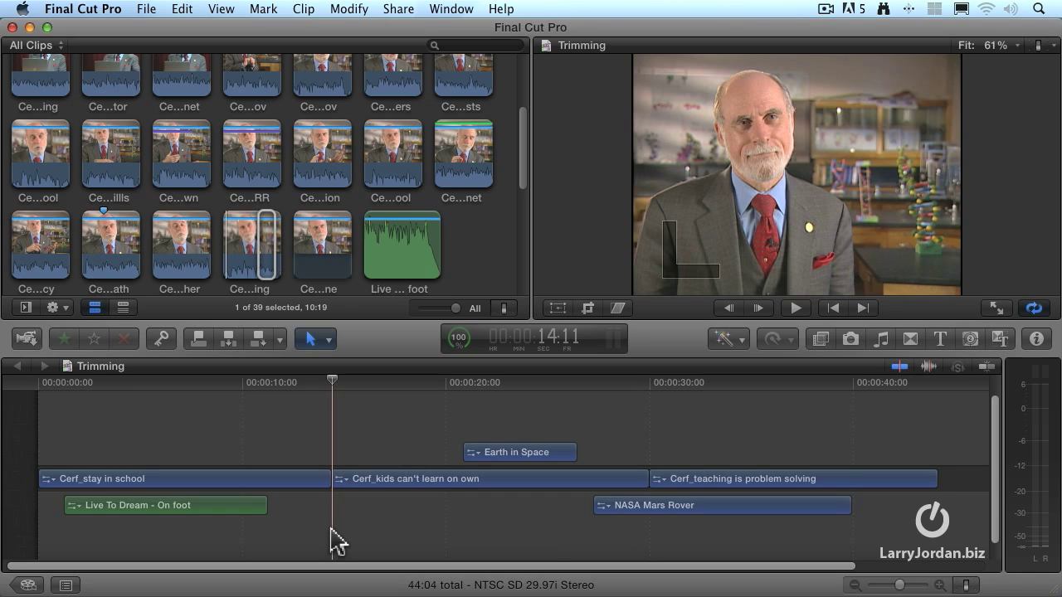
Step: Open the Cerf_stay in school / Cerf_kids edit in the Precision Editor, ending with Cerf_stay in school's end selected
click(335, 481)
double_click(335, 480)
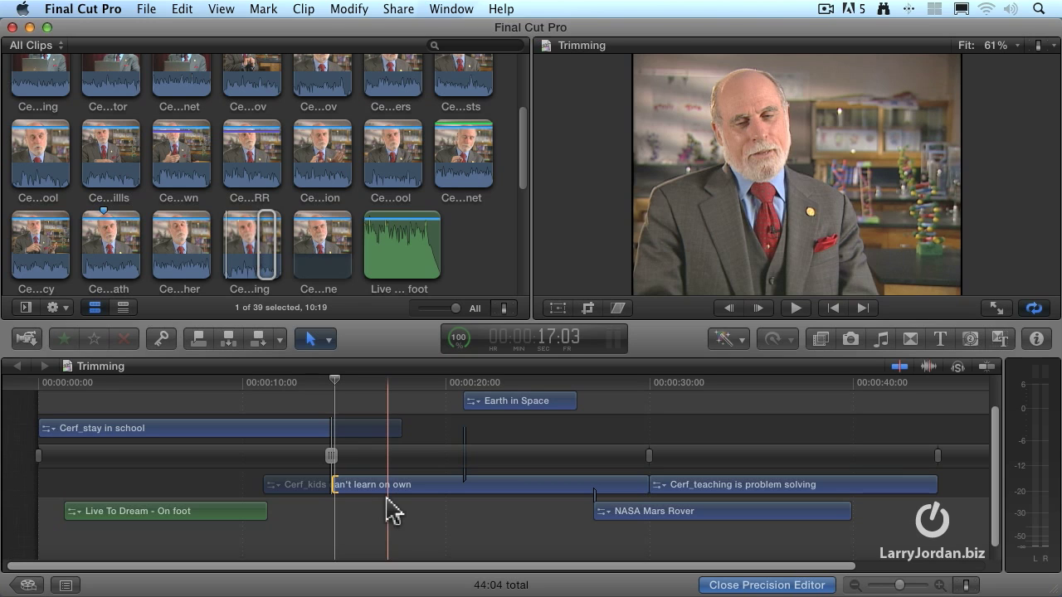
click(330, 433)
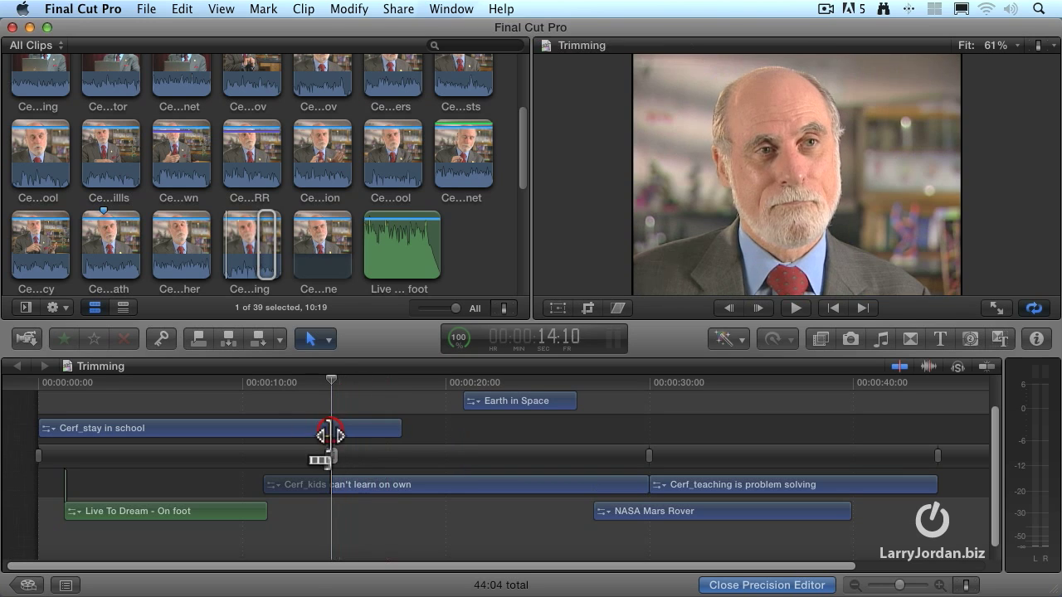
click(333, 486)
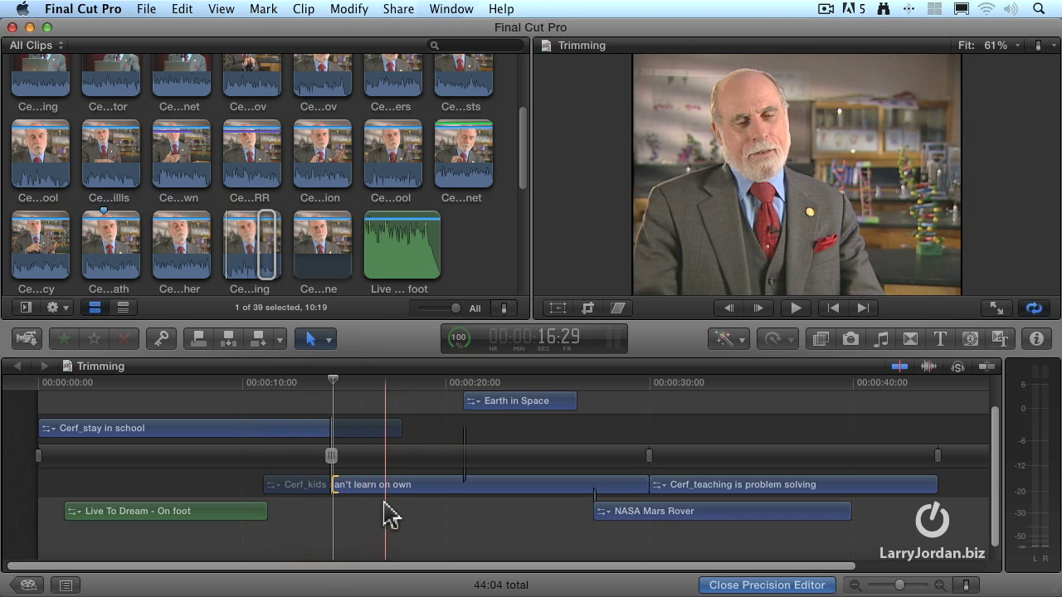
click(331, 455)
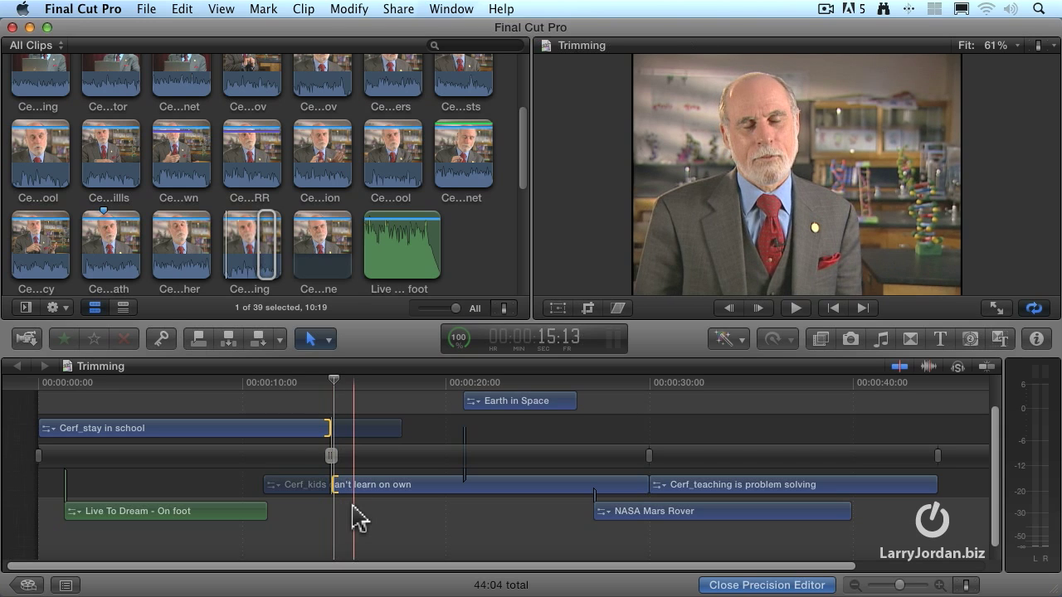
click(329, 428)
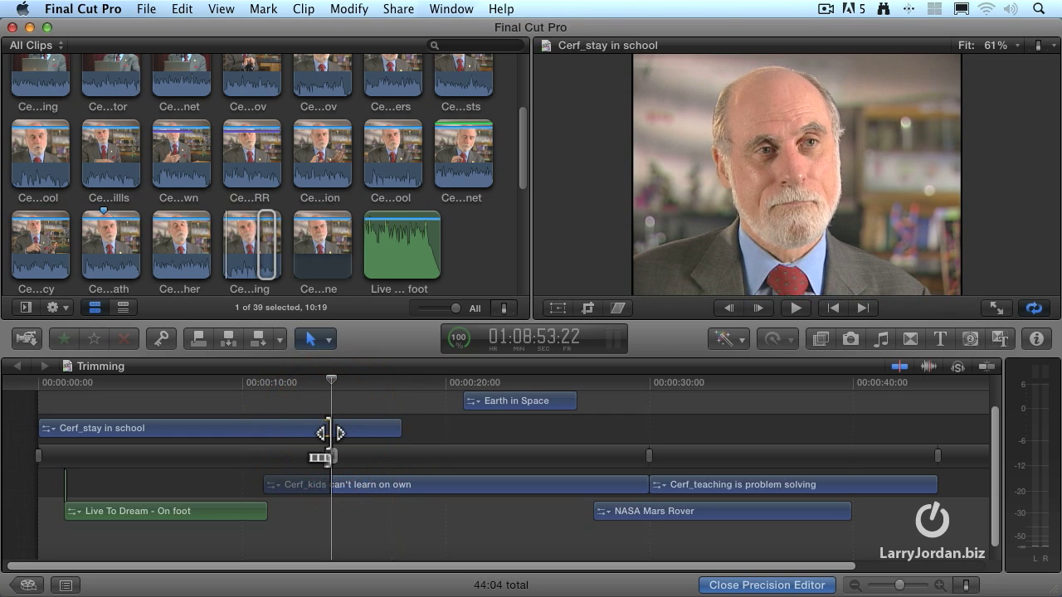
Step: Drag Cerf_stay in school's end later, bringing the project to 44:11
drag(328, 432, 340, 488)
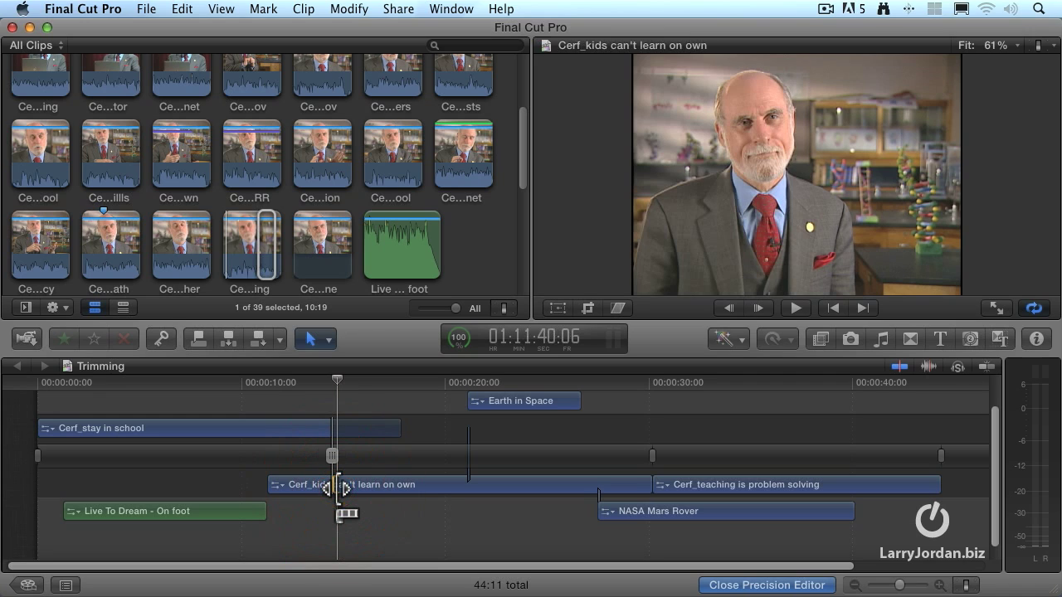
Step: Zoom in on the edit and lengthen Cerf_stay in school's end by two frames
key(super+equal)
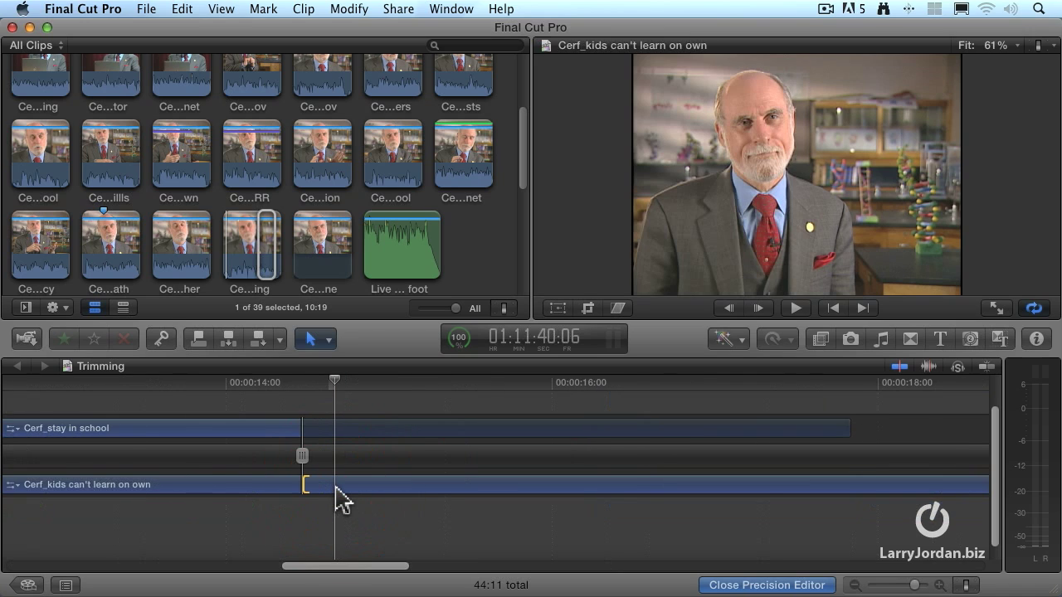
key(super+equal)
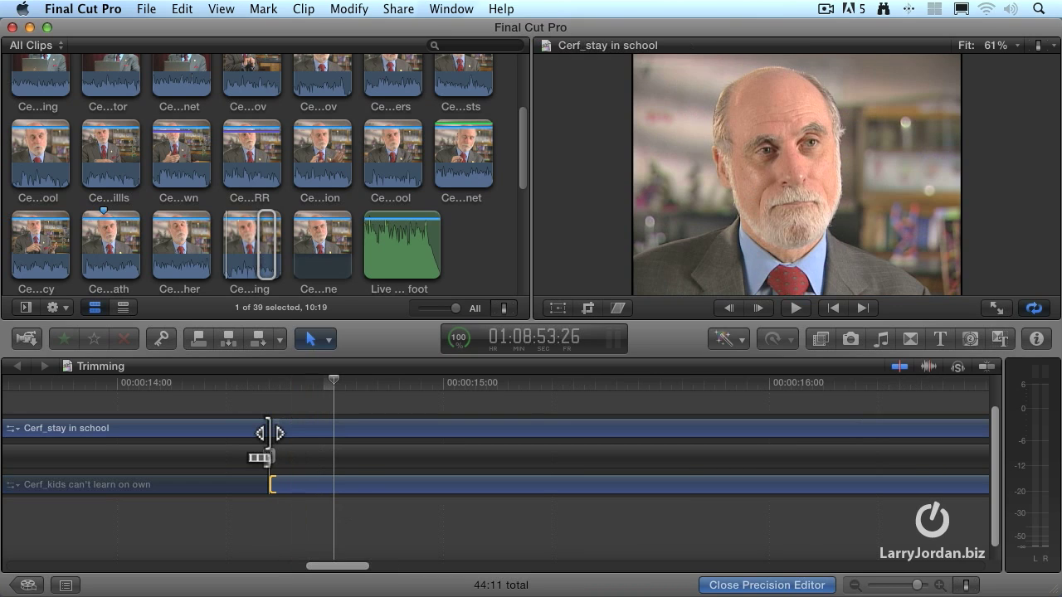
drag(267, 431, 279, 459)
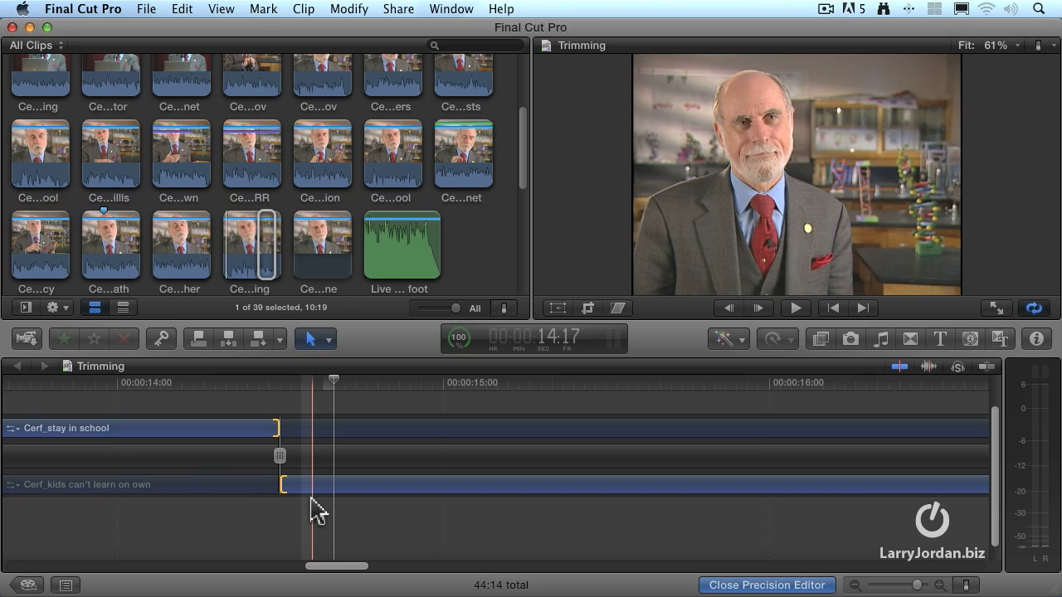
Step: Nudge the edit by single frames and larger steps, then preview around it; project reaches 44:14
key(comma)
key(comma)
key(comma)
key(comma)
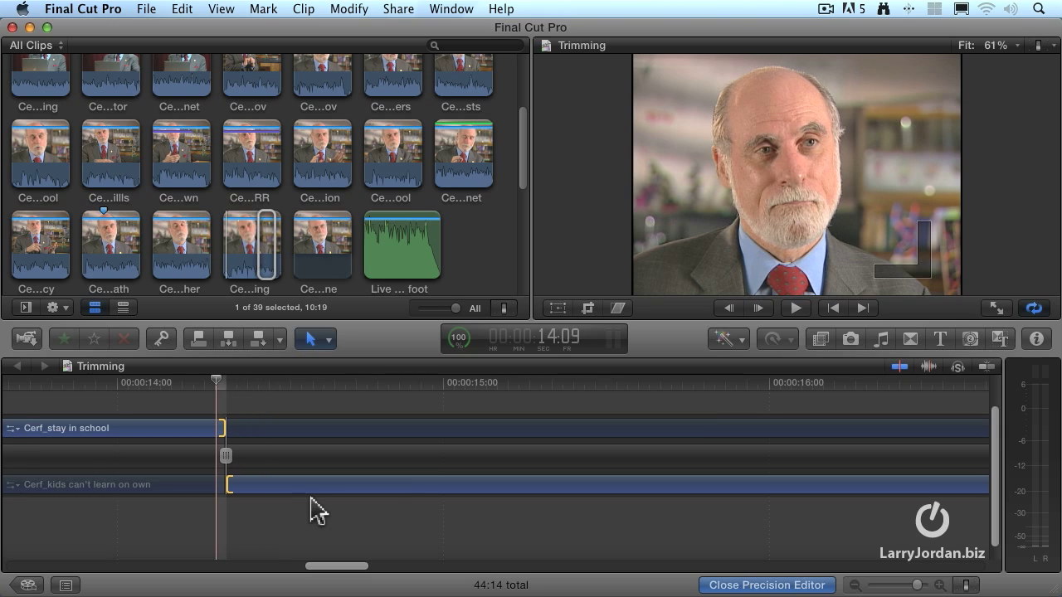
key(period)
key(period)
key(period)
key(period)
key(period)
key(period)
key(period)
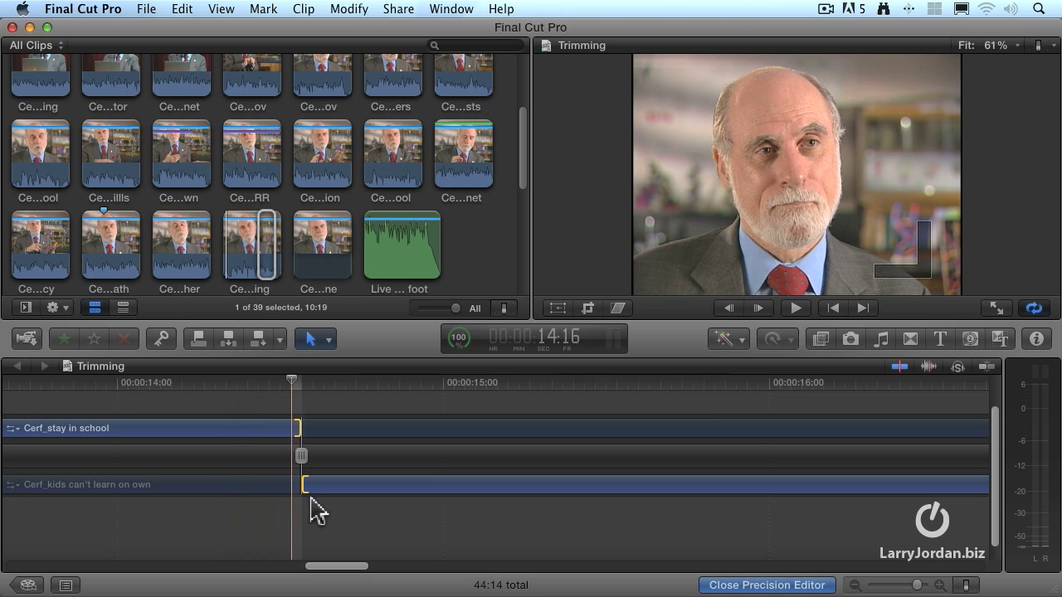
key(shift+comma)
key(shift+comma)
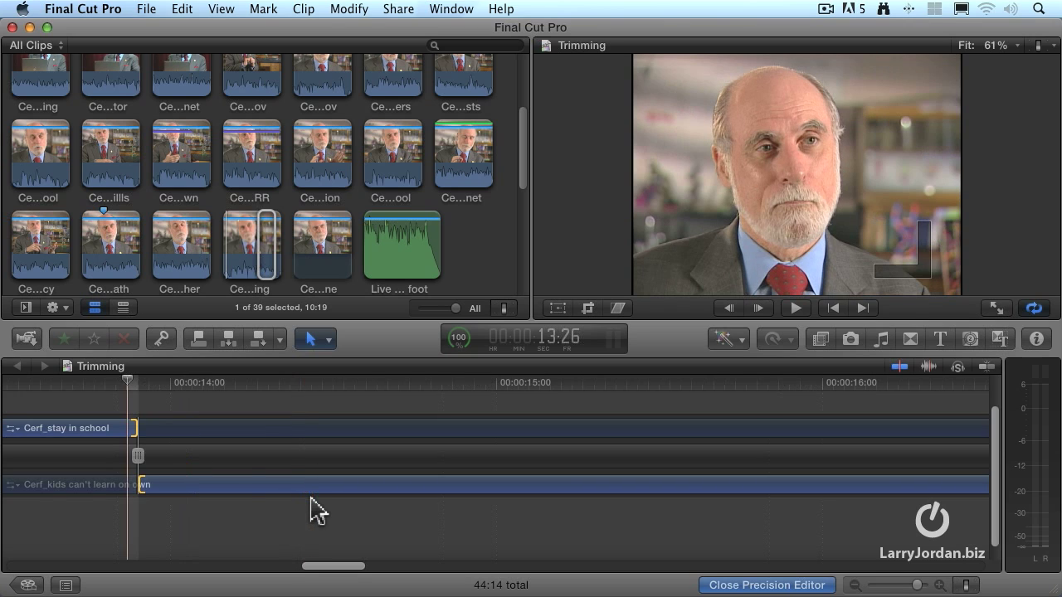
key(shift+period)
key(shift+period)
key(shift+period)
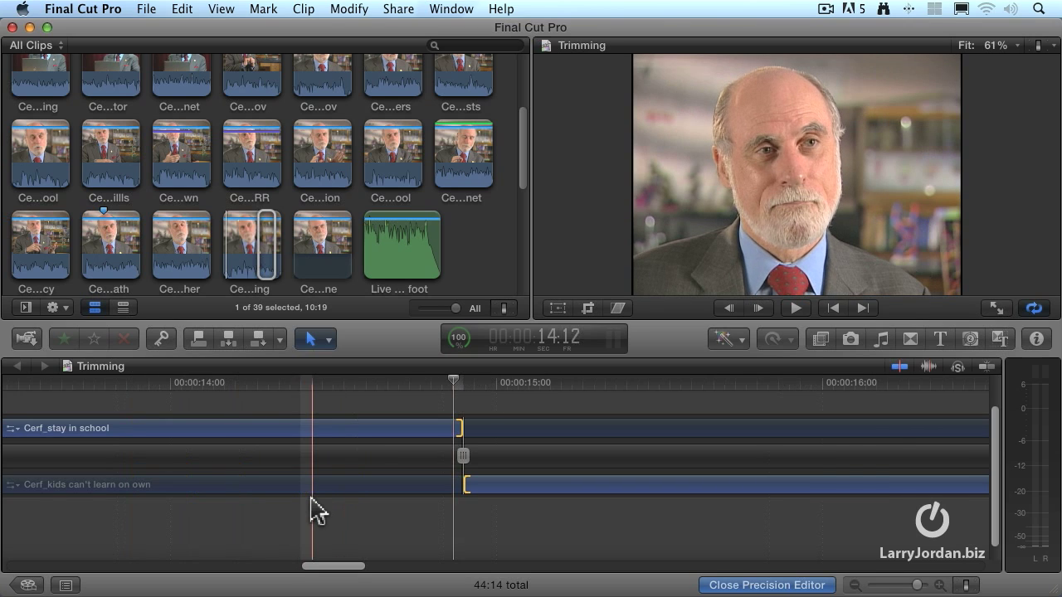
click(466, 486)
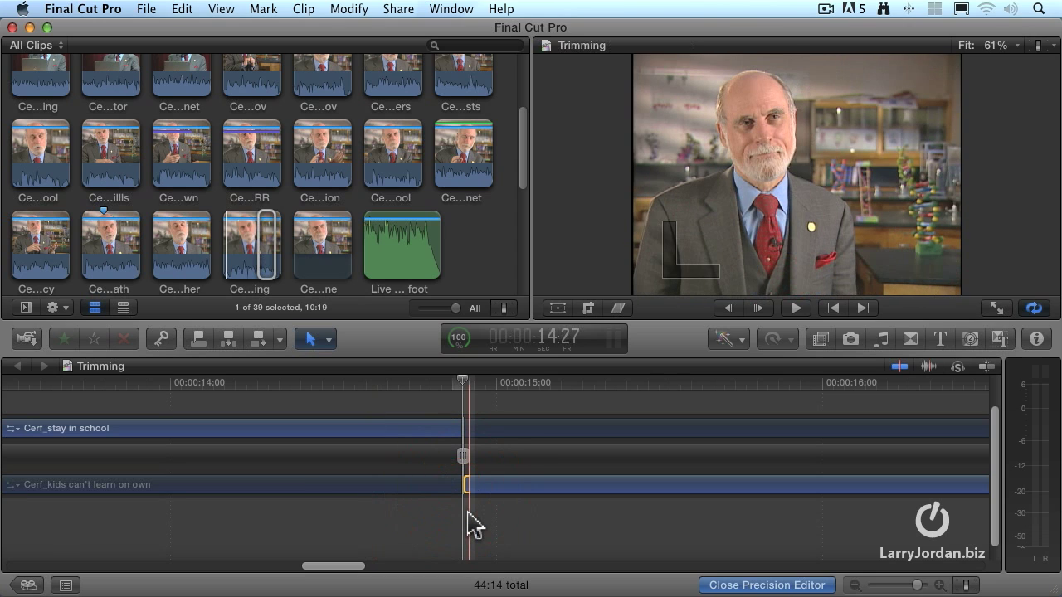
key(shift+slash)
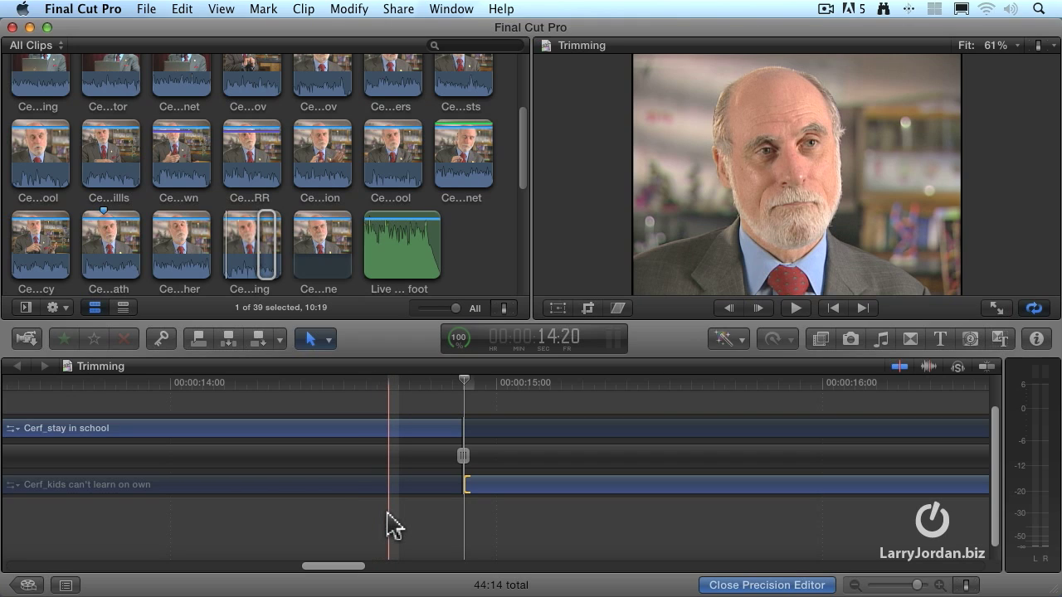
Step: Move the edit to skimmed frames in Cerf_kids and Cerf_stay, shortening the project to 42:03
key(super+minus)
key(super+minus)
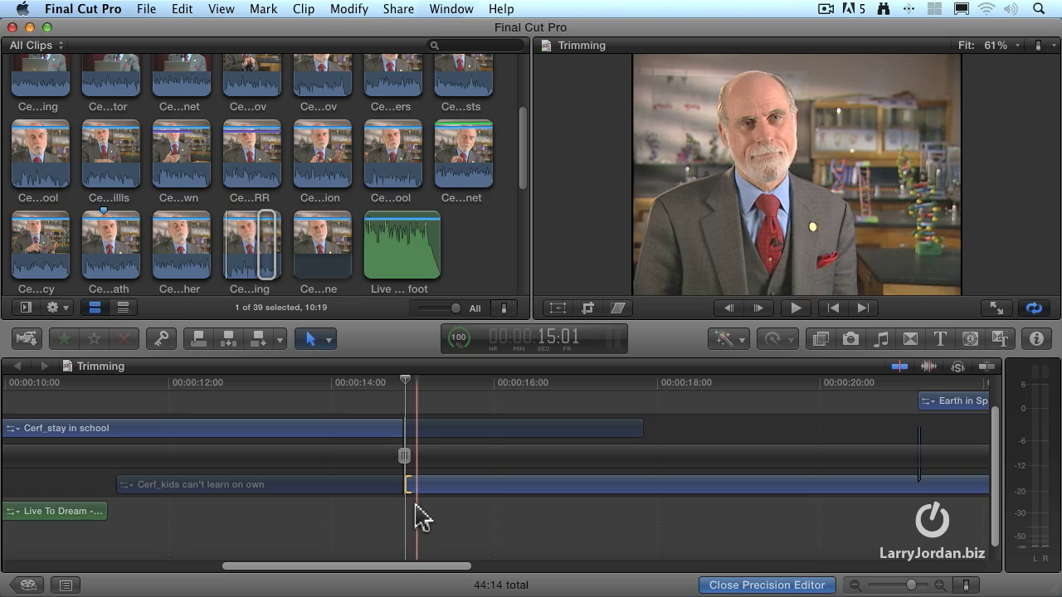
mouse_move(412, 485)
mouse_down()
mouse_move(362, 485)
mouse_move(419, 485)
mouse_move(407, 485)
mouse_up()
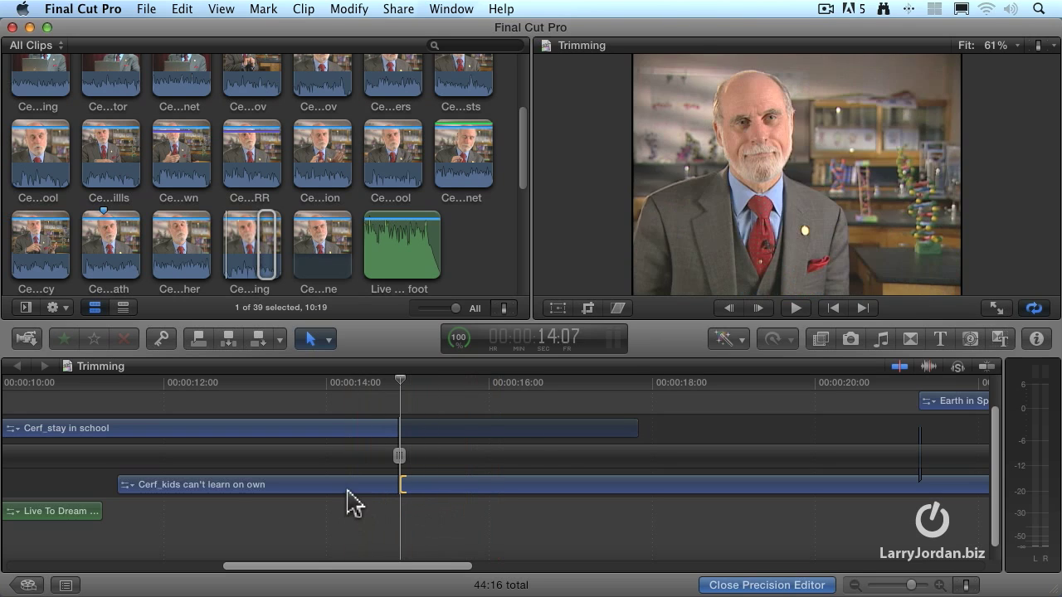
click(380, 519)
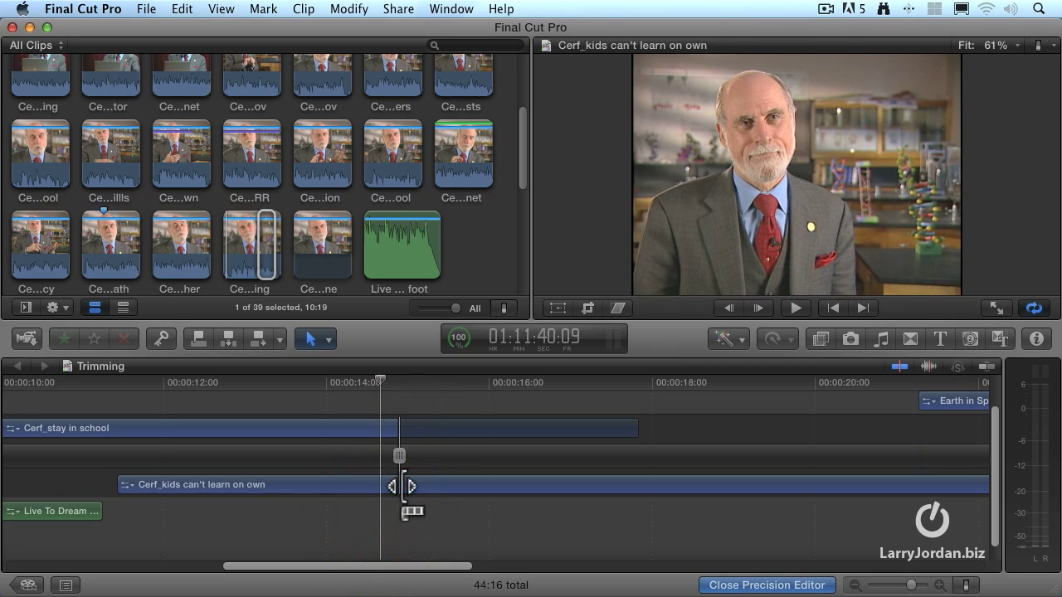
click(399, 485)
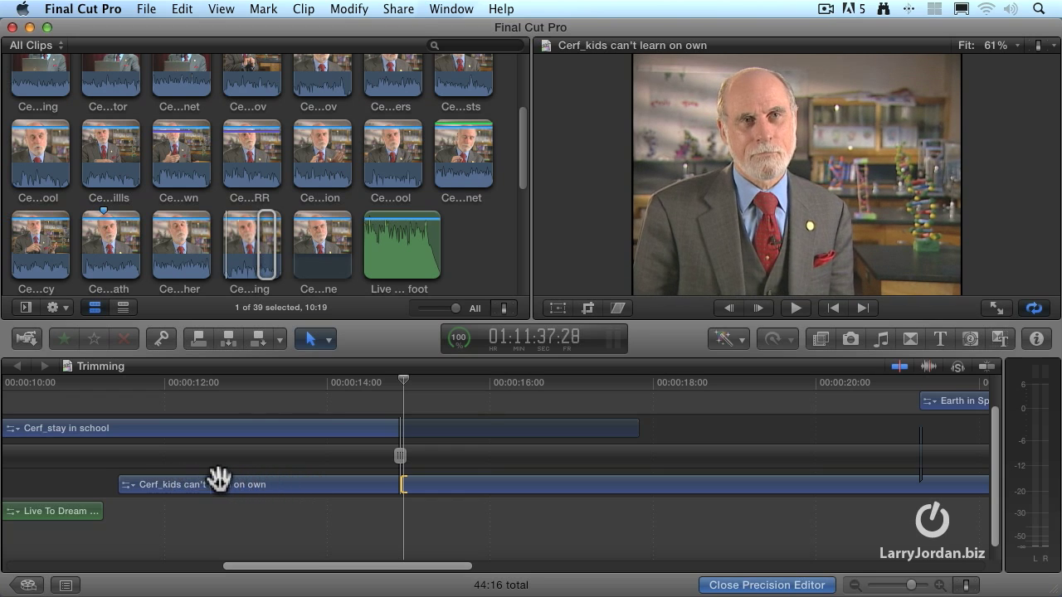
click(496, 485)
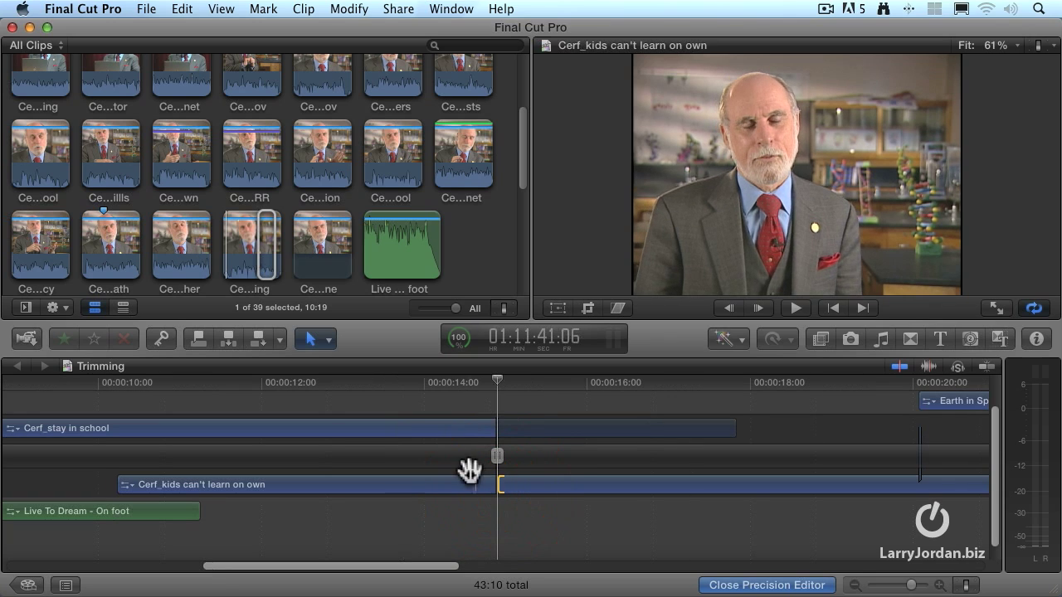
click(396, 429)
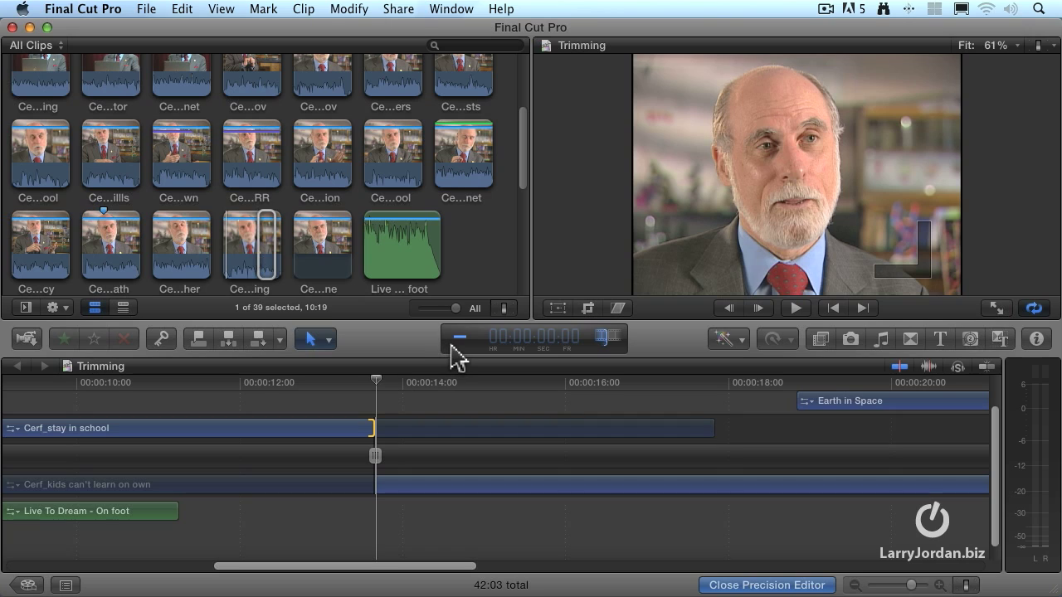
Step: Trim the edit by timecode offsets -22, +1:01, -16 and +5, leaving the project 42:12
text(22)
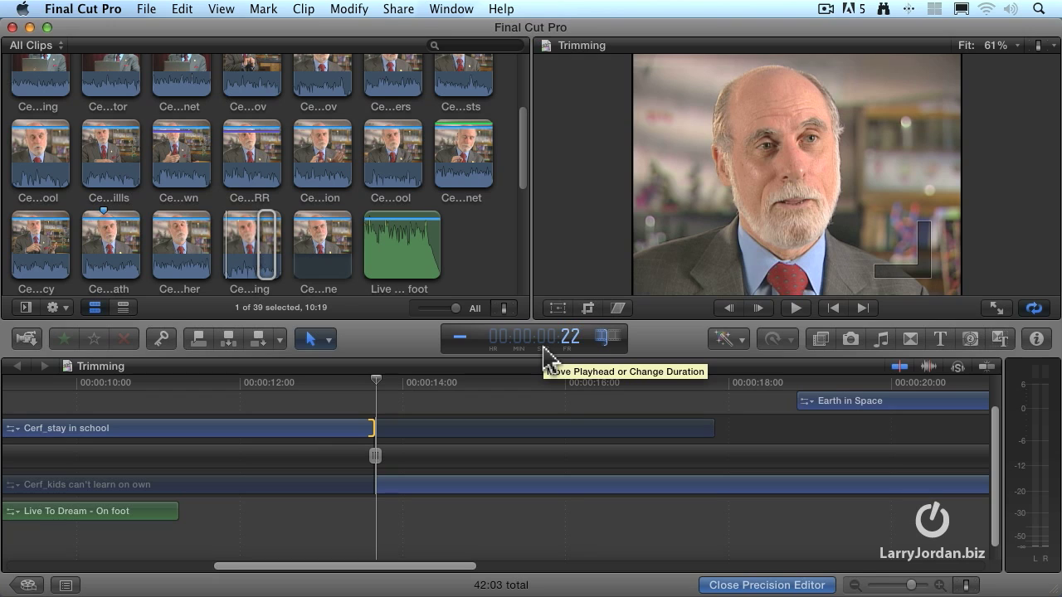
key(Return)
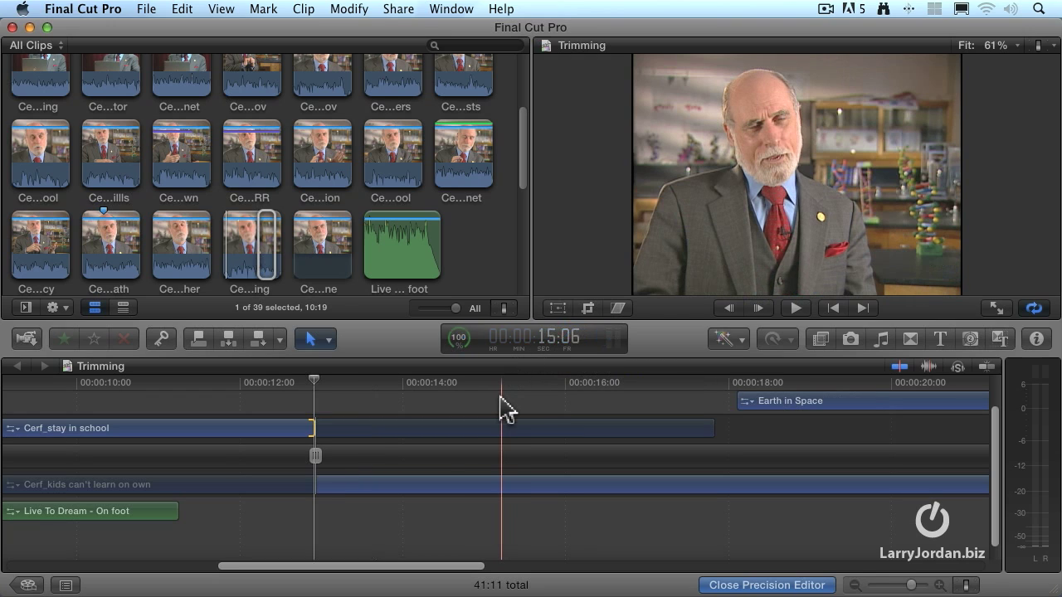
key(plus)
text(101)
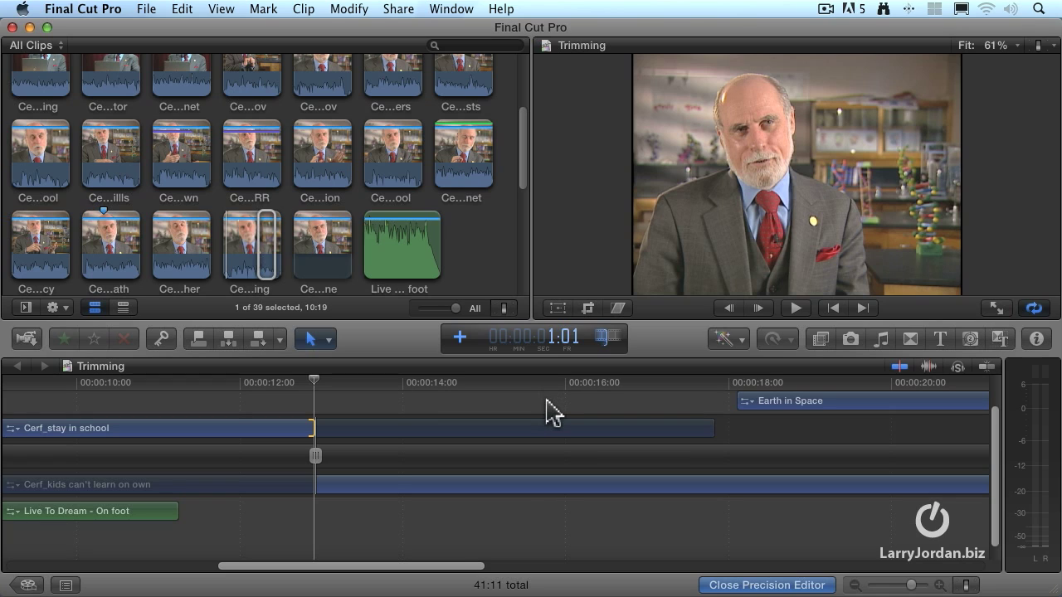
key(Return)
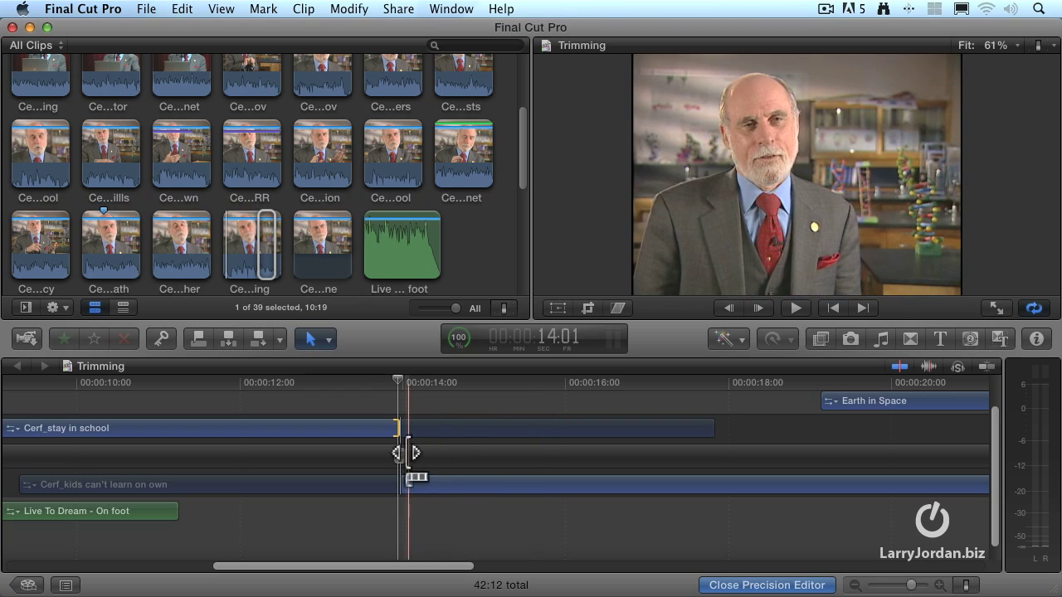
key(minus)
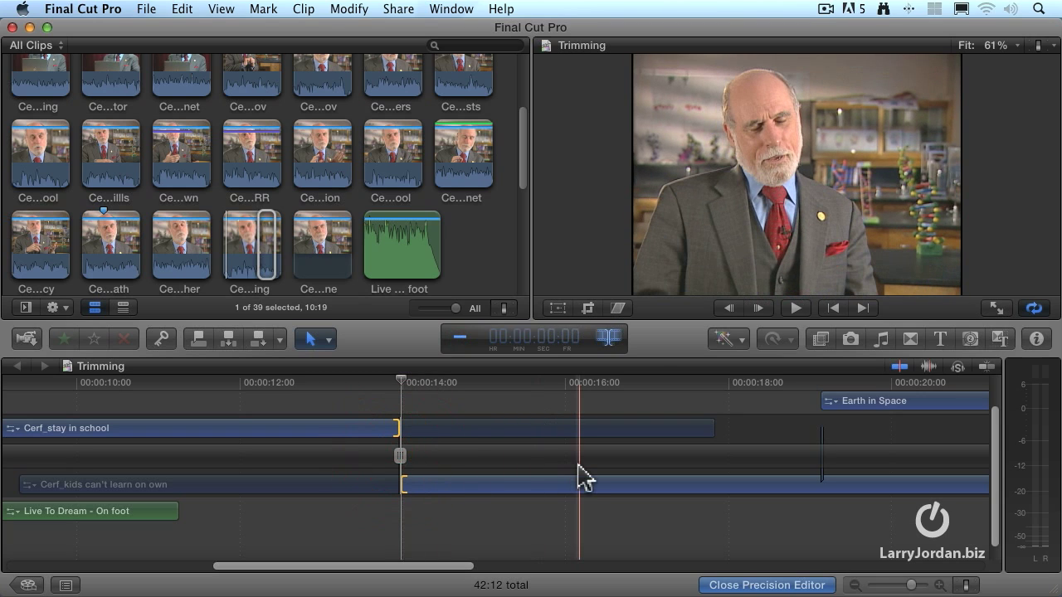
text(16)
key(Return)
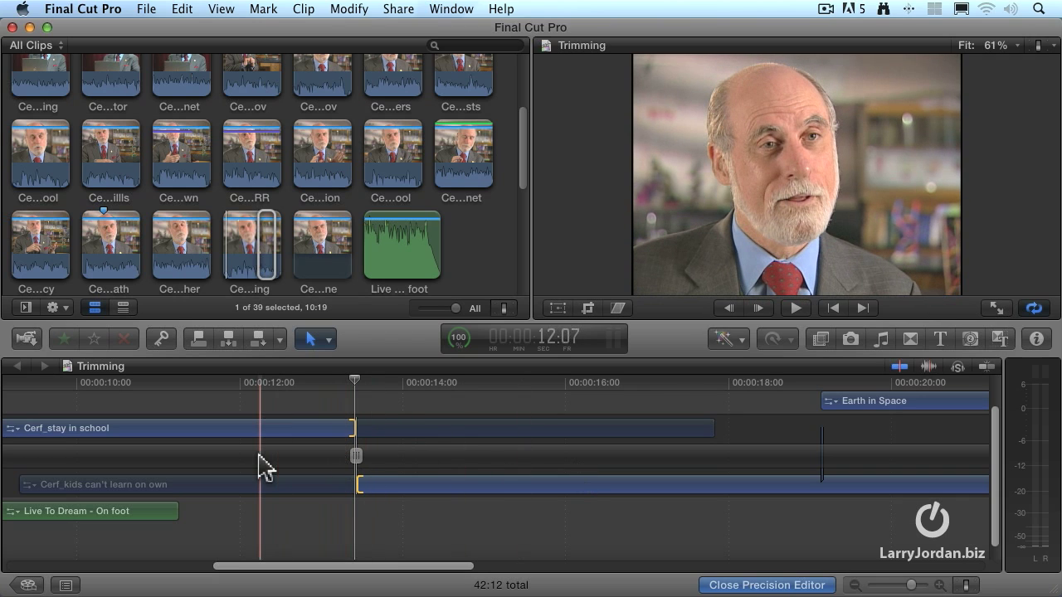
key(plus)
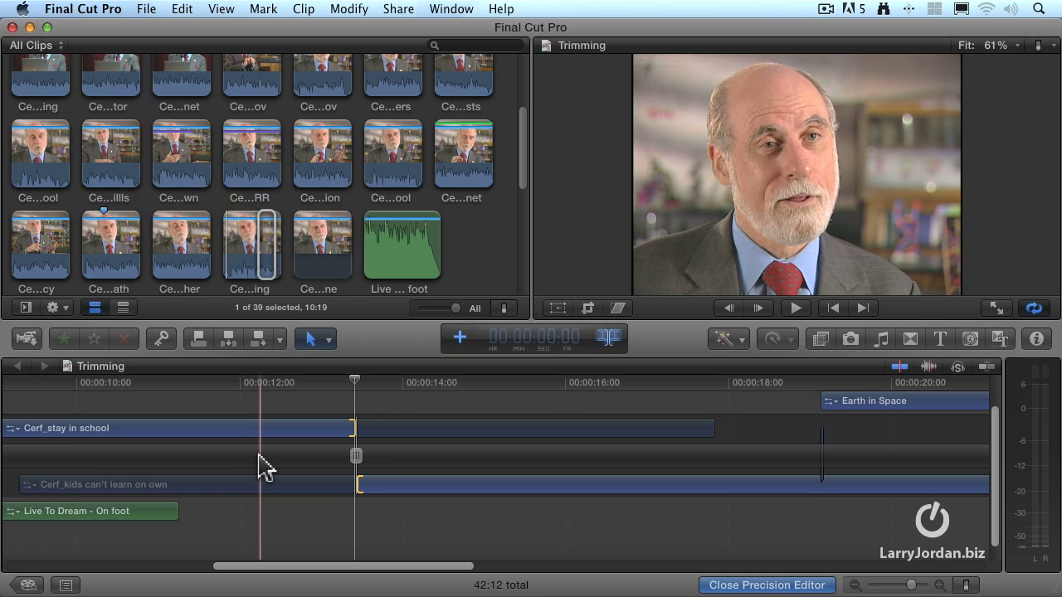
text(5)
key(Return)
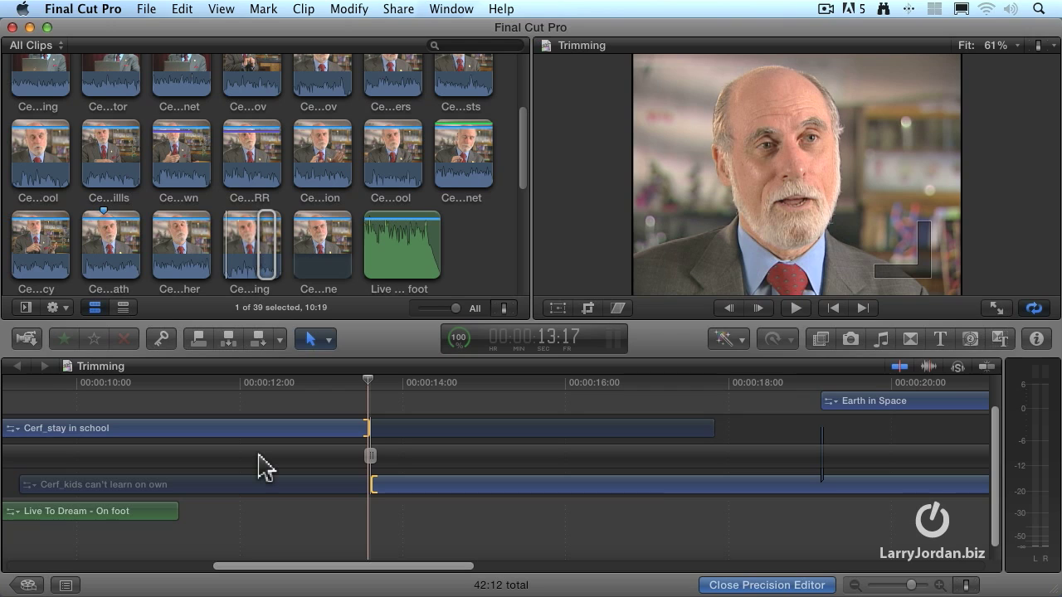
Step: Fit the whole project, then step to the Cerf_kids / Cerf_teaching is problem solving edit
key(shift+z)
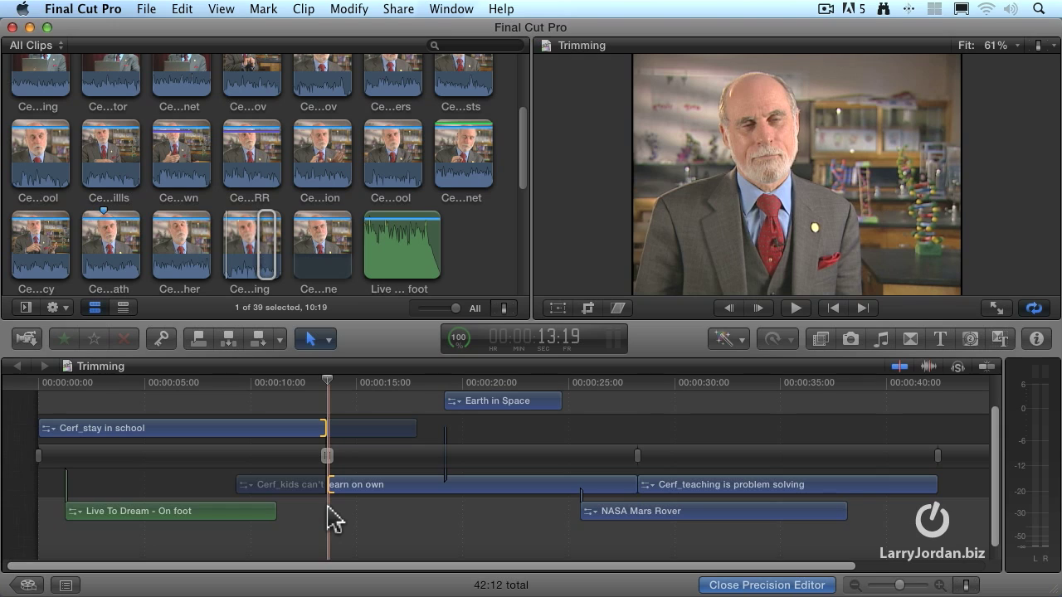
key(Down)
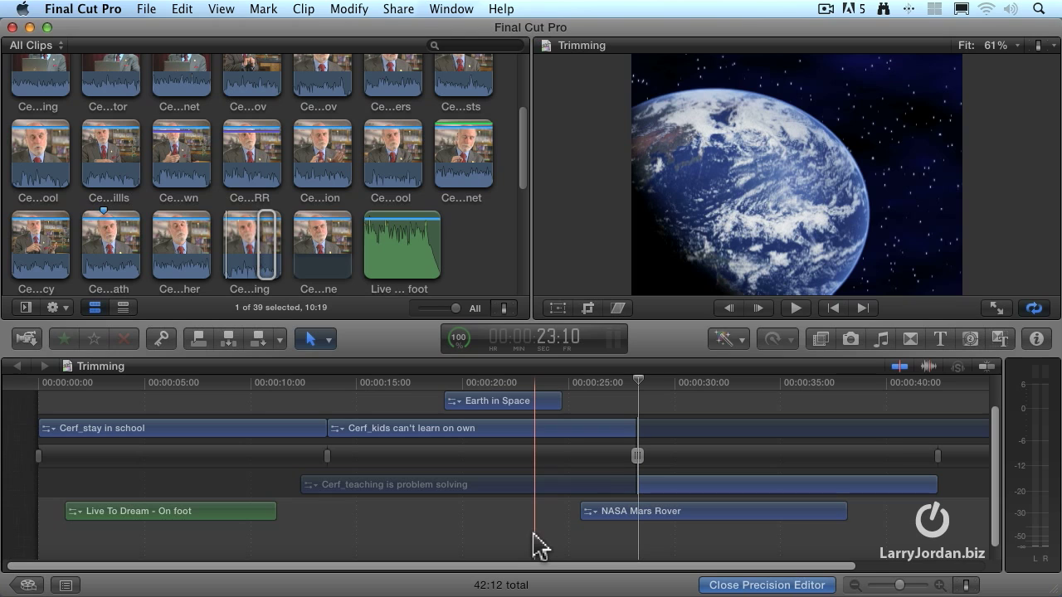
key(Up)
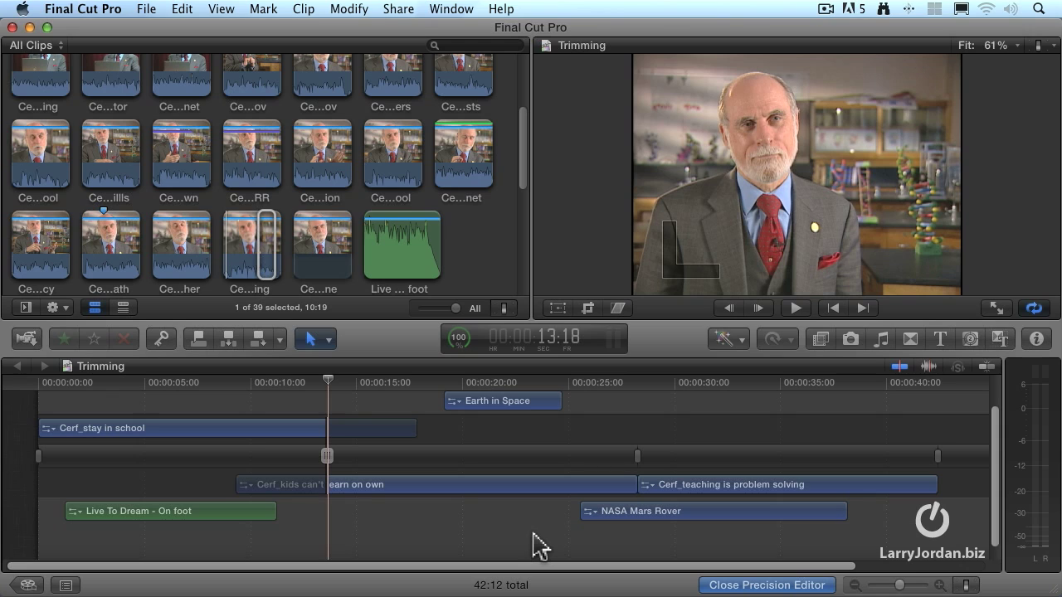
key(Down)
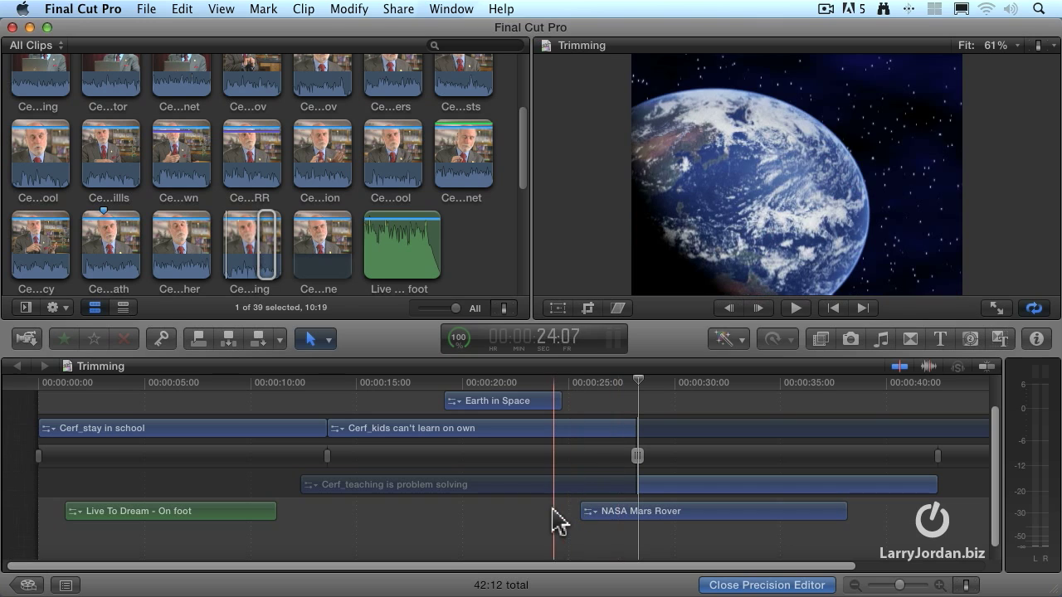
Step: Exit the Precision Editor back to the regular Trimming timeline
key(Escape)
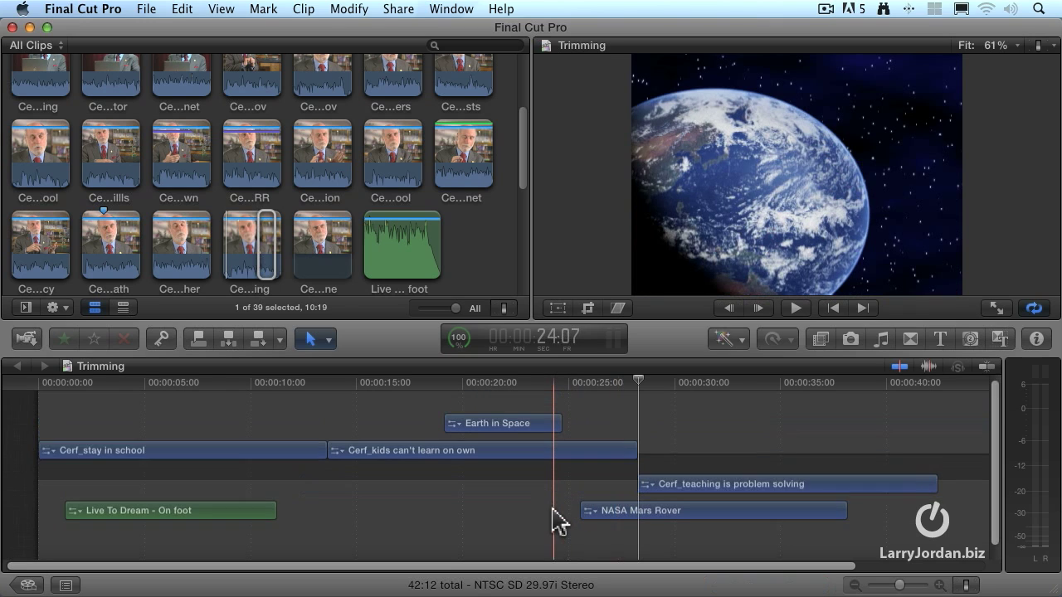